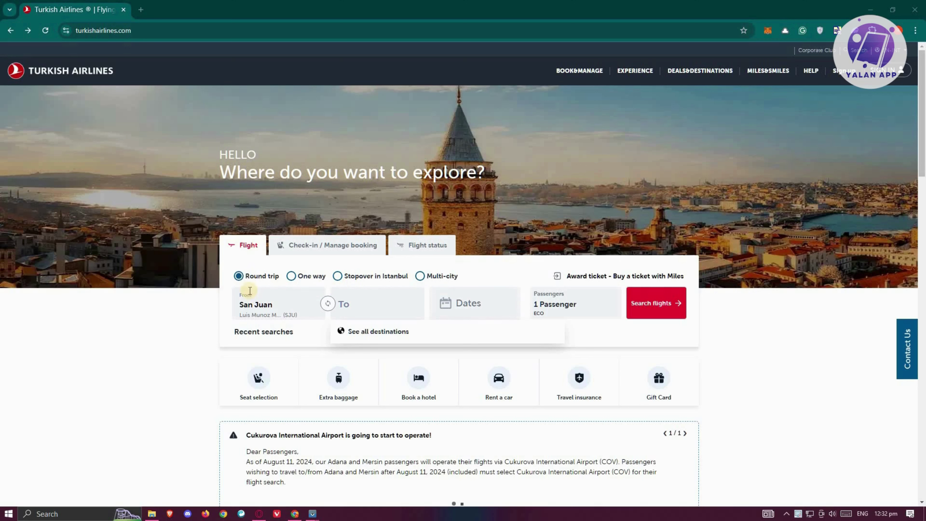
- Set up a round trip from San Juan (SJU) to Kabul (KBL), choosing Afghanistan from the full destination list
click(240, 278)
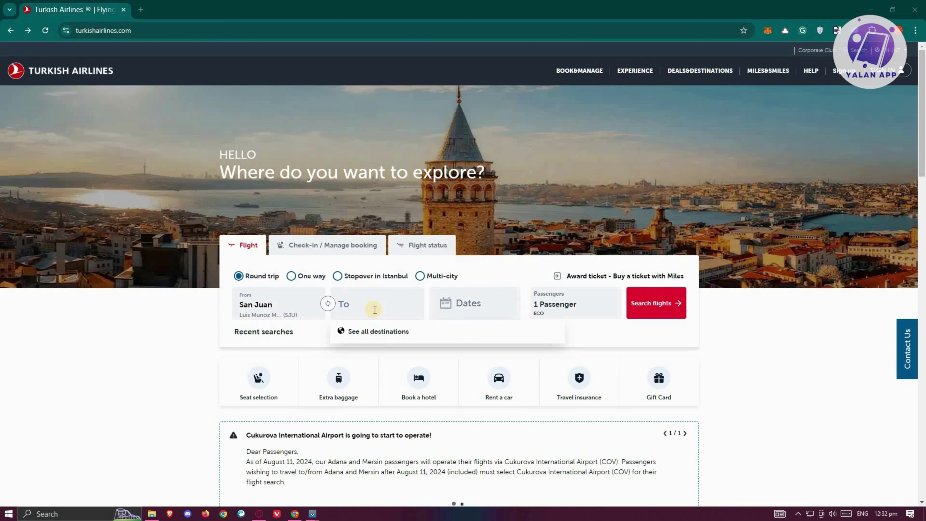
click(297, 303)
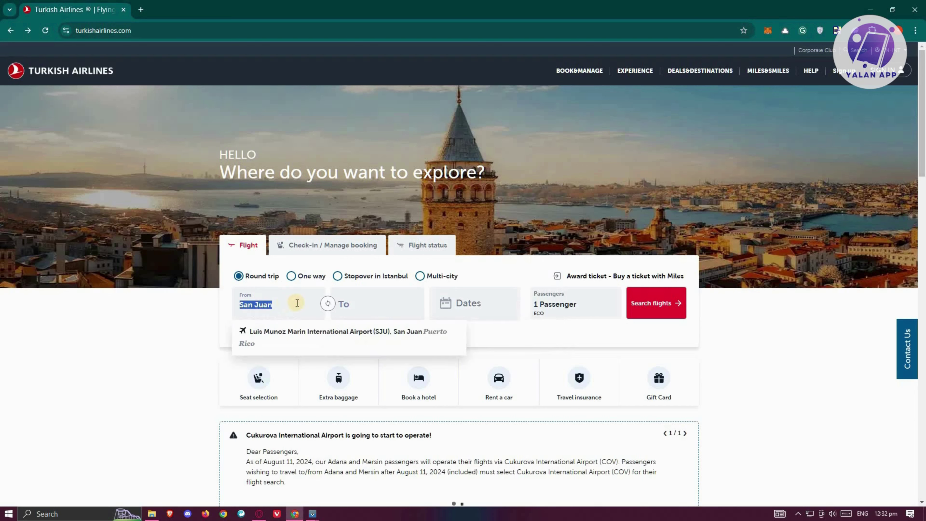
click(288, 302)
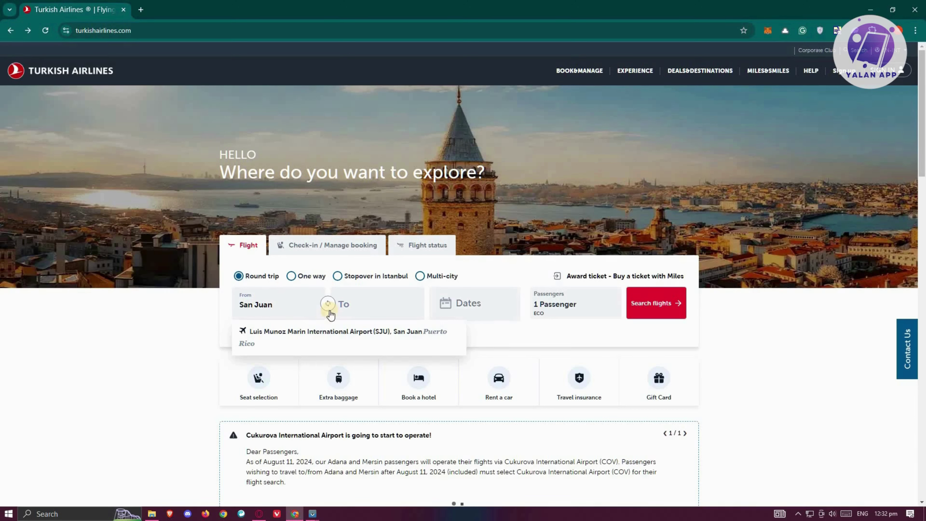
click(361, 303)
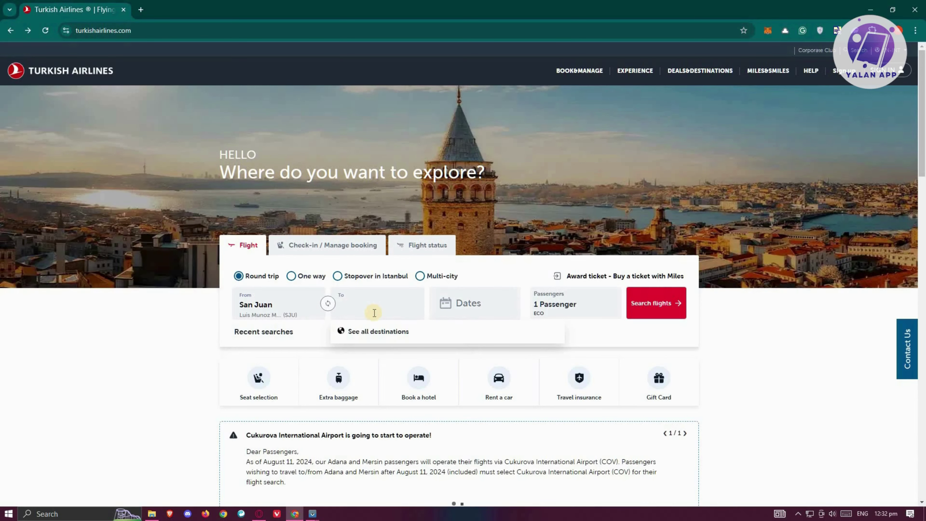
click(372, 331)
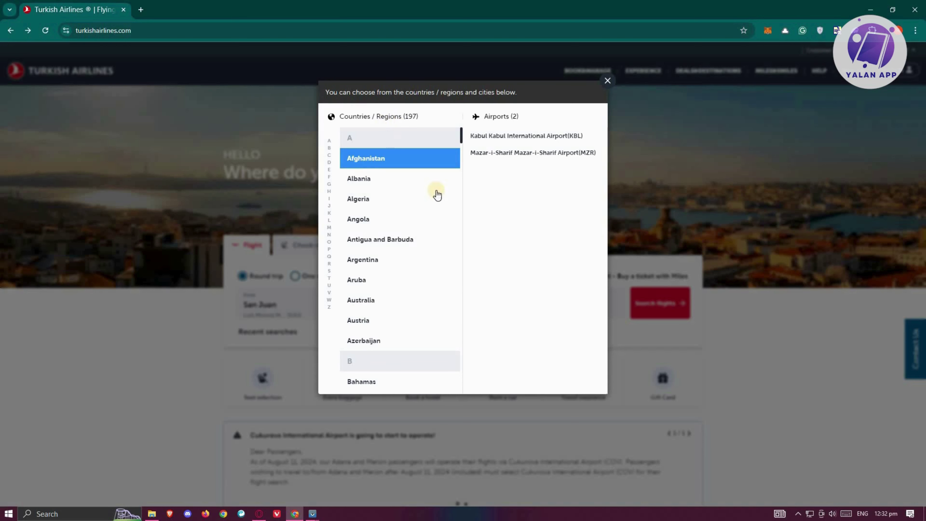
click(378, 162)
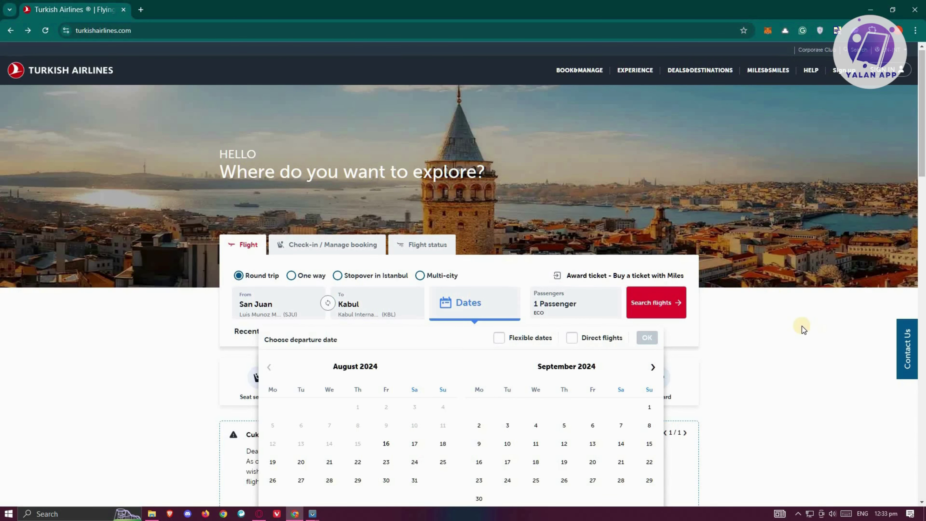
- Set the departure date to 31 August 2024 and the return date to 22 September 2024, and confirm the dates
scroll(801, 325, down, 2)
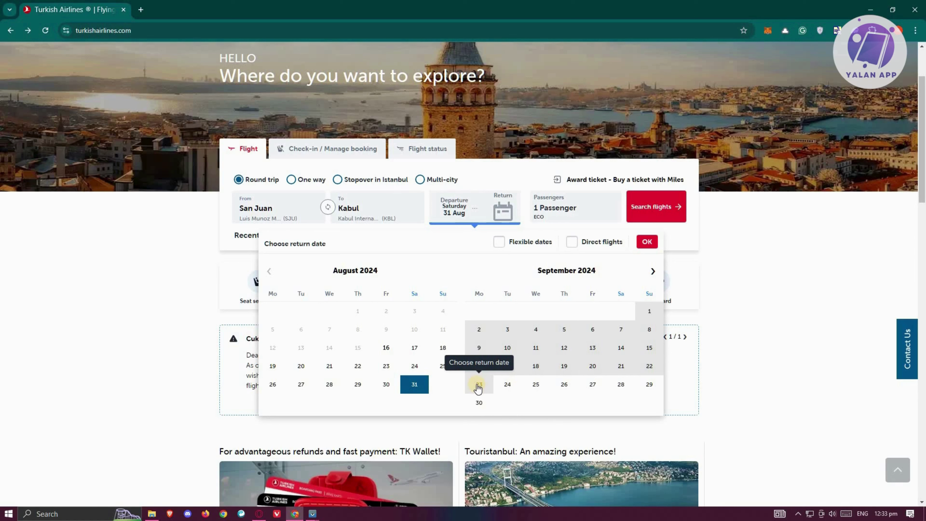
click(649, 367)
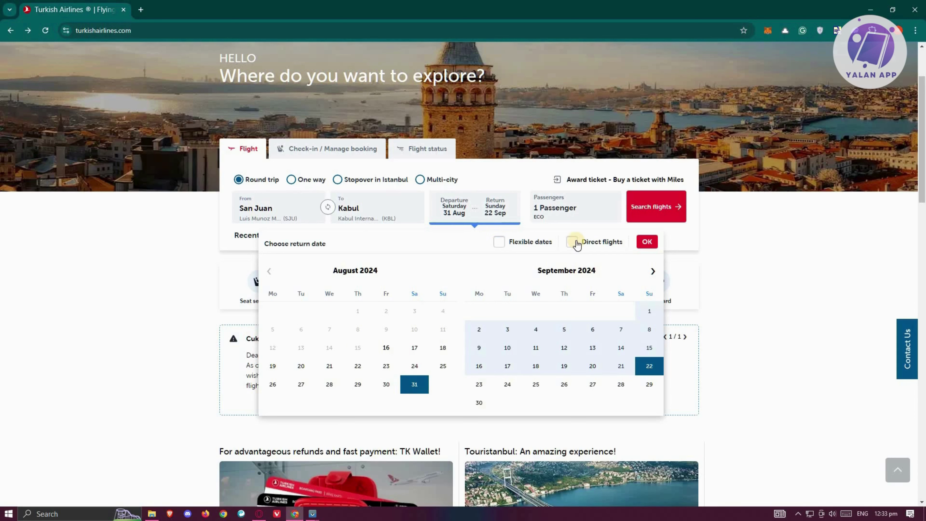
click(648, 242)
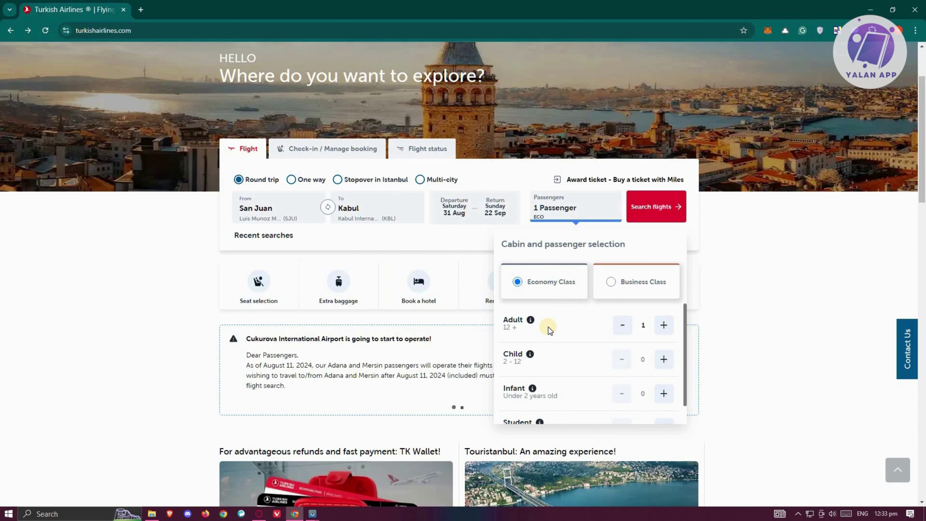
- Choose Economy Class for one adult after reviewing the cabin and passenger options, and search for flights
click(613, 283)
click(549, 294)
scroll(563, 346, down, 1)
scroll(554, 404, up, 3)
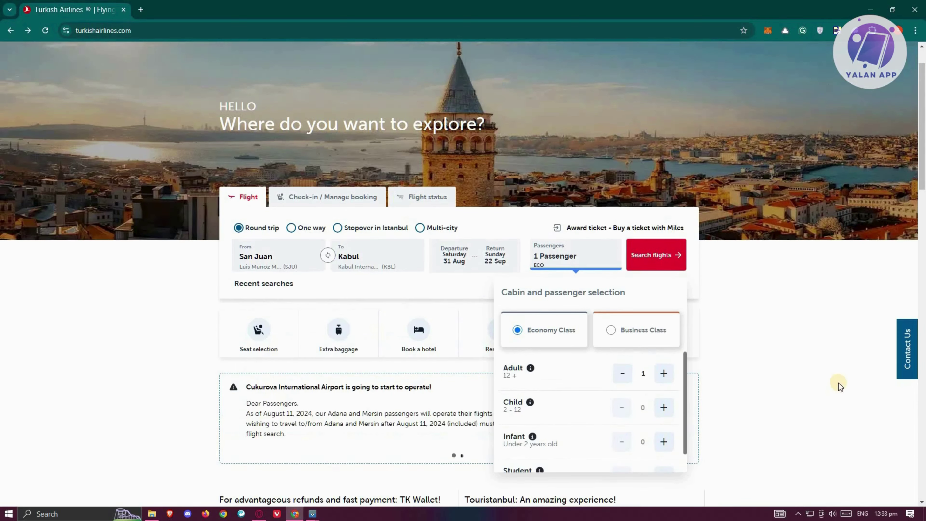
scroll(570, 310, down, 3)
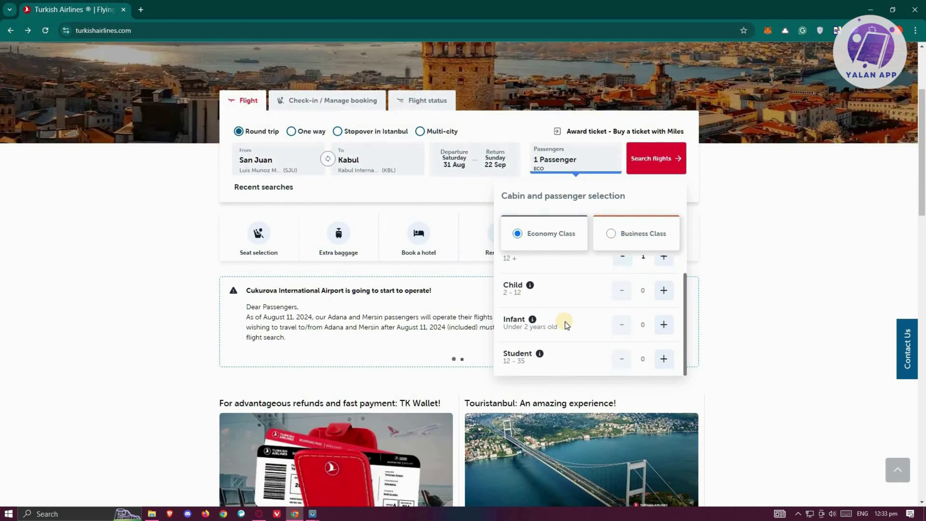
scroll(567, 321, up, 1)
scroll(571, 319, down, 1)
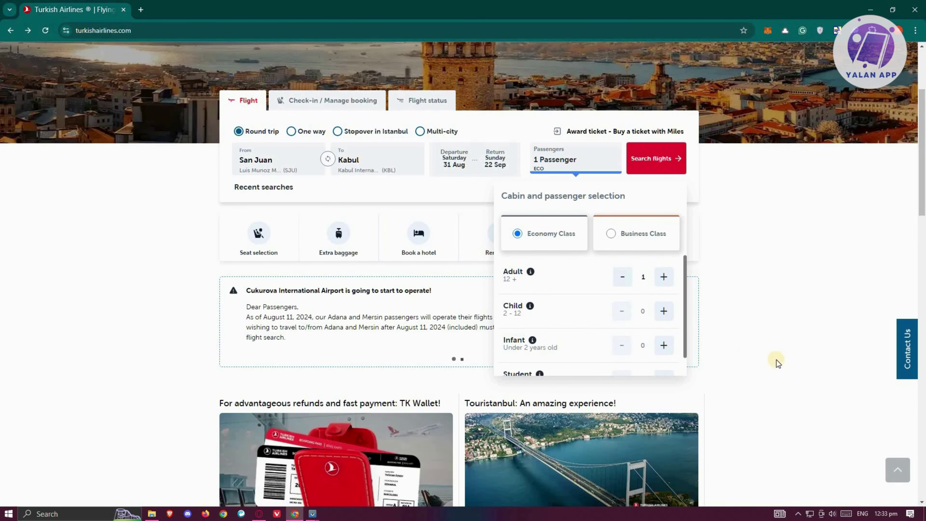
scroll(692, 388, up, 2)
scroll(527, 341, up, 1)
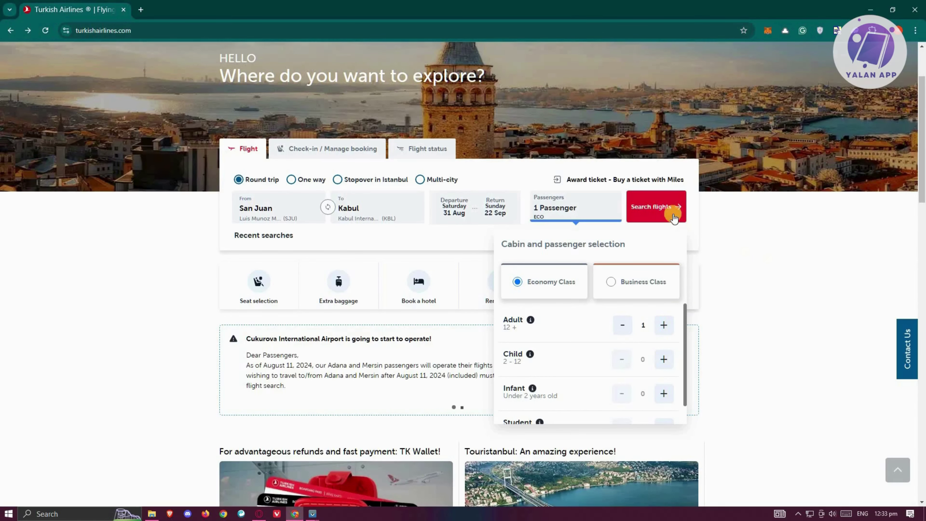
click(670, 205)
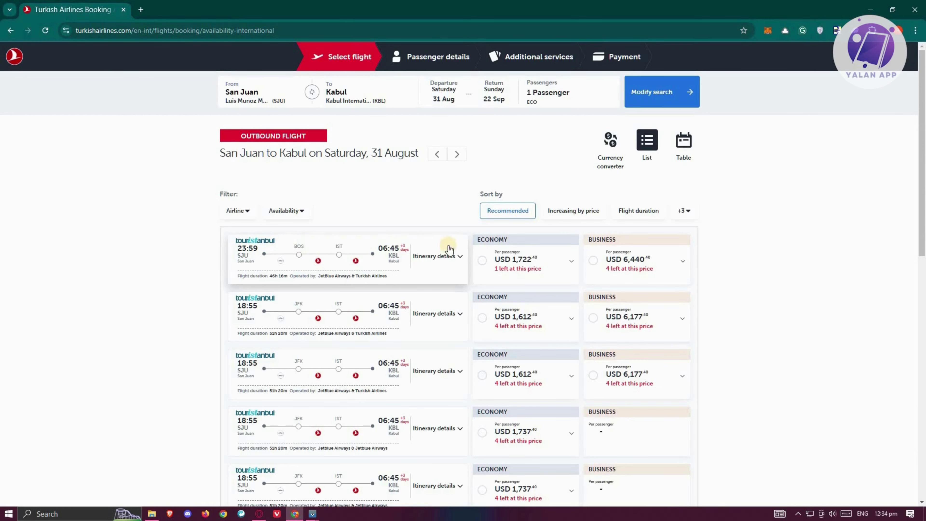
- Examine the itinerary details of the first outbound flight, departing at 23:59, and close them again
click(459, 258)
scroll(462, 339, down, 1)
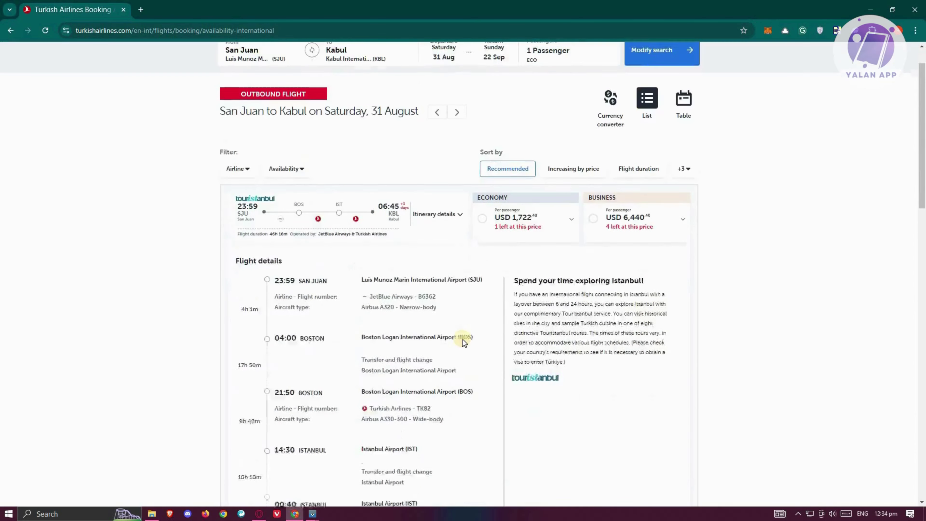
scroll(462, 339, down, 3)
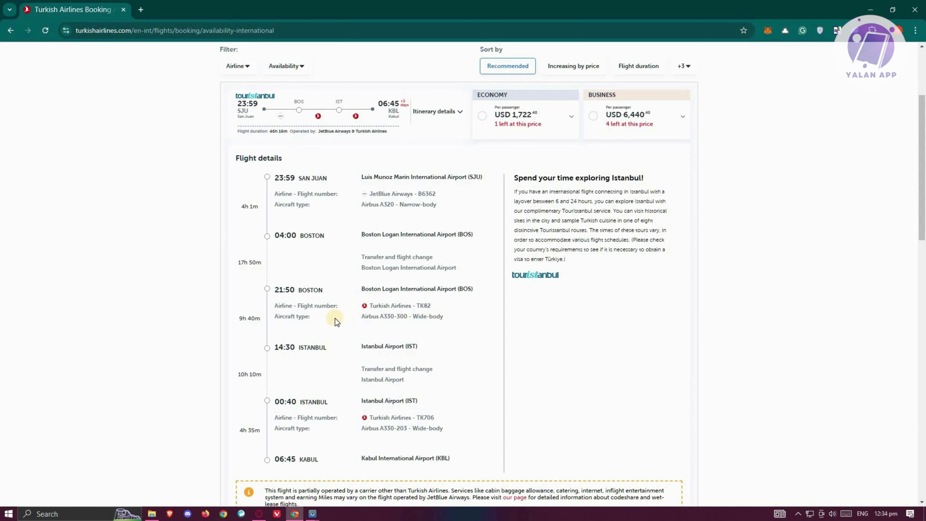
scroll(364, 368, down, 3)
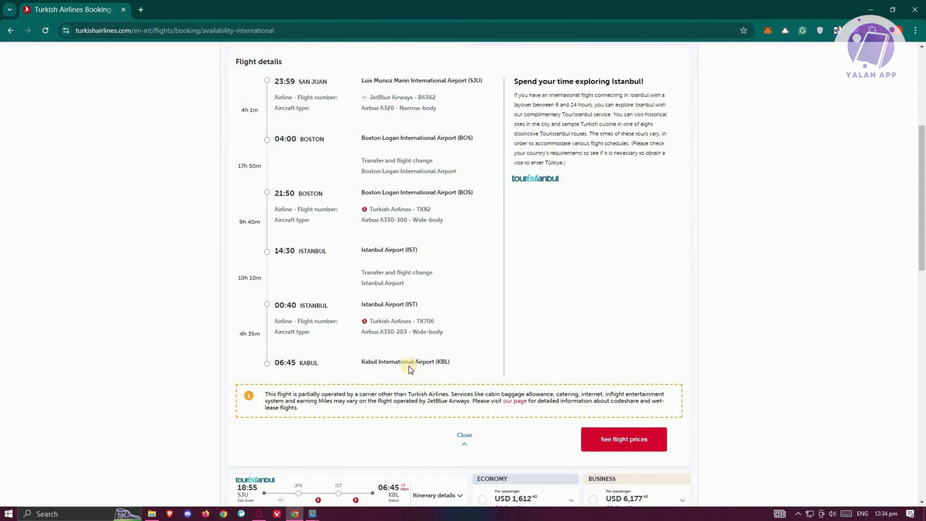
scroll(393, 360, up, 6)
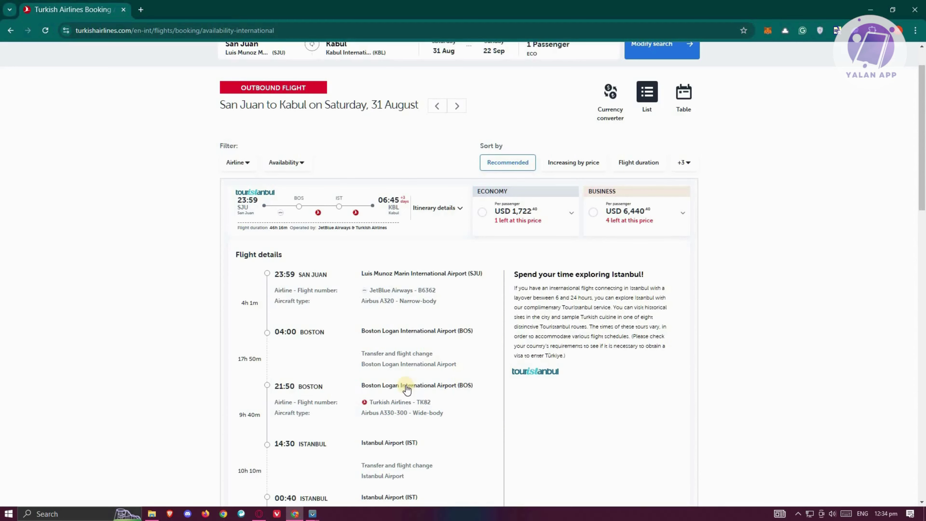
click(402, 363)
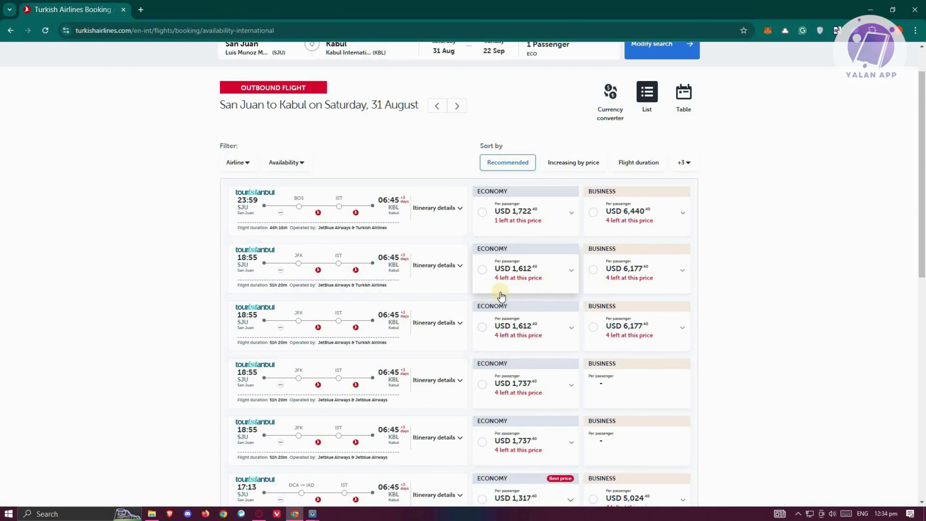
- Compare the outbound flights, review the economy fare conditions of the second listed 18:55 flight, and select its Economy Flexible fare
scroll(500, 299, down, 4)
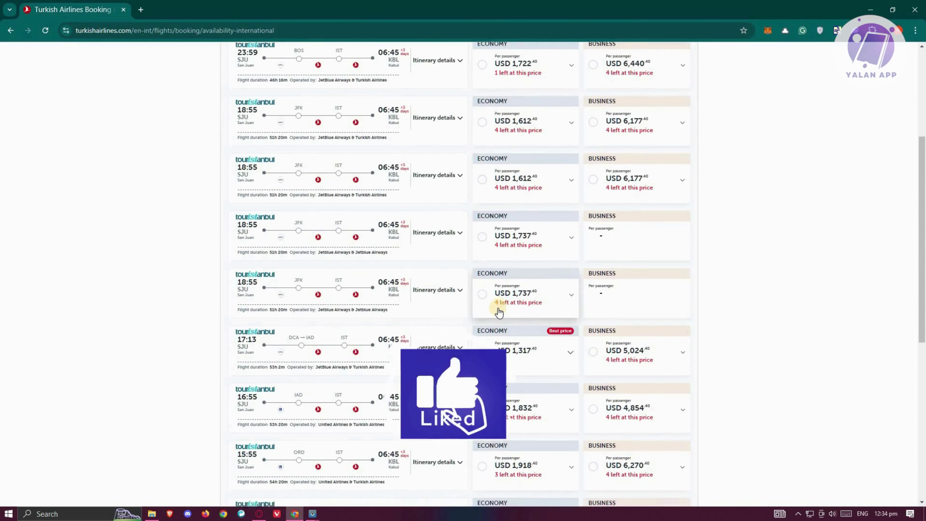
scroll(499, 312, down, 8)
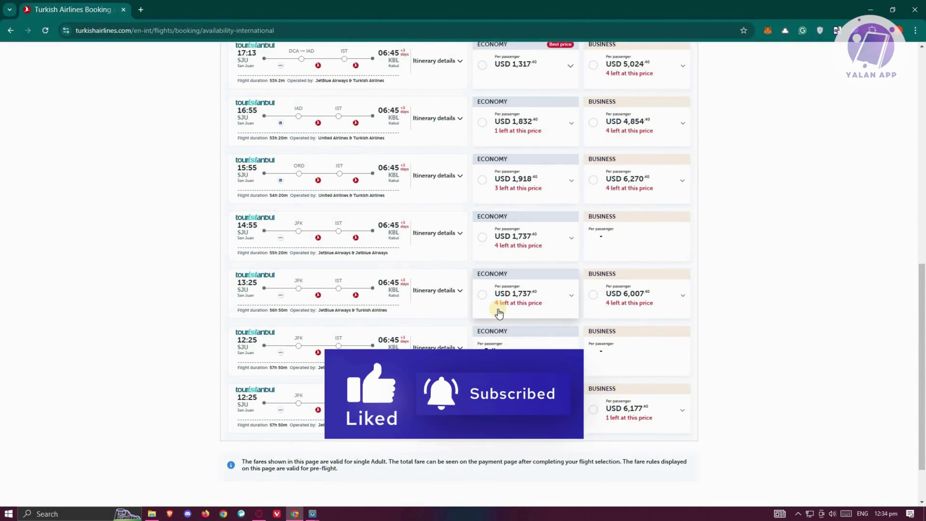
scroll(498, 313, up, 12)
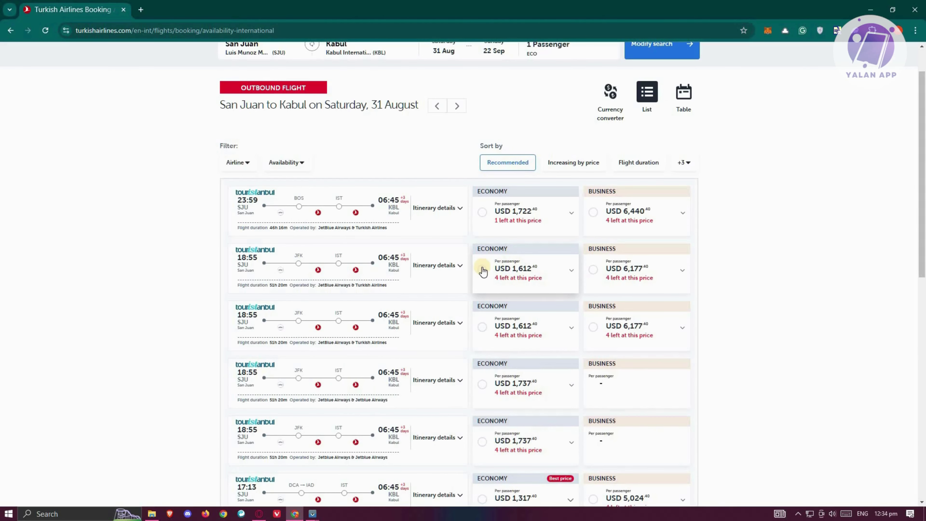
click(482, 271)
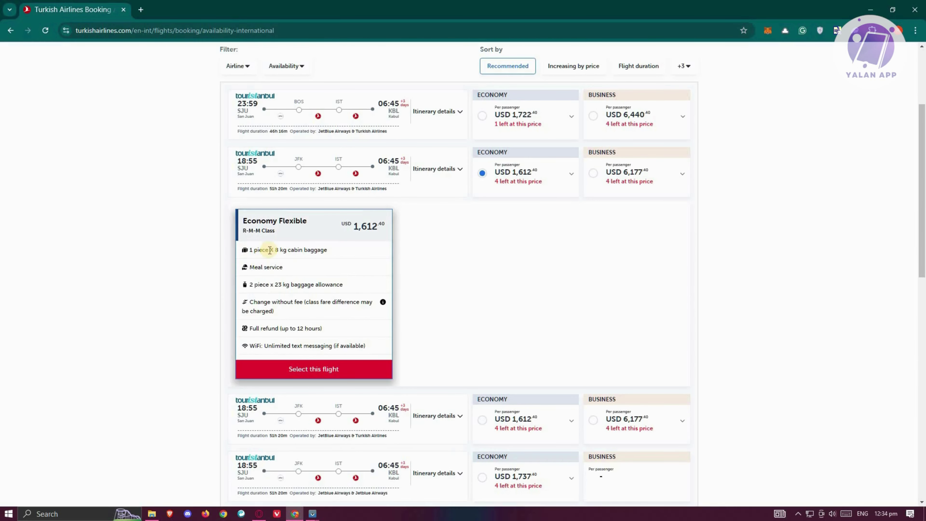
drag(342, 252, 253, 249)
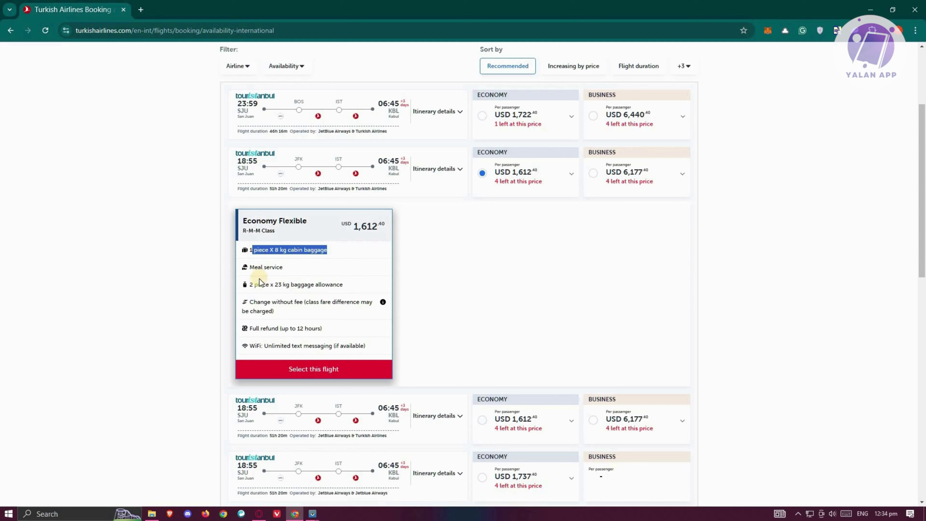
drag(327, 285, 252, 283)
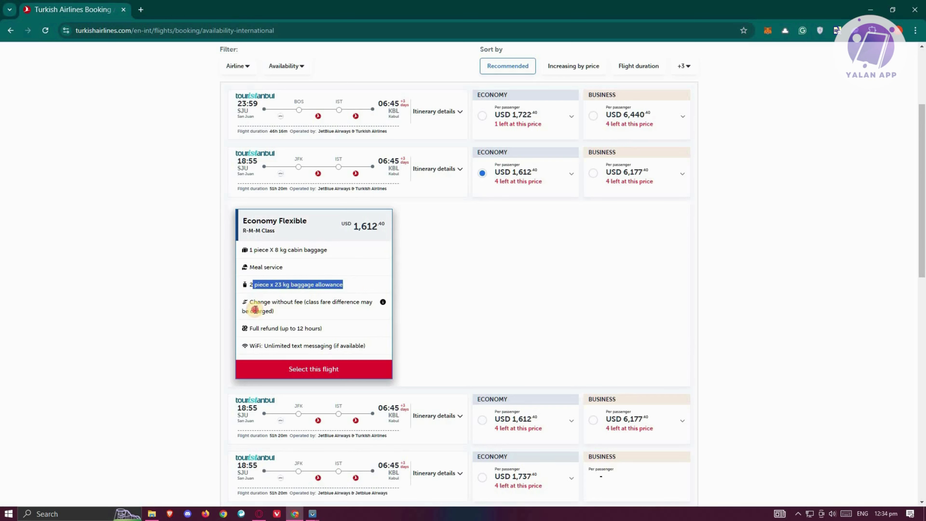
drag(274, 311, 254, 301)
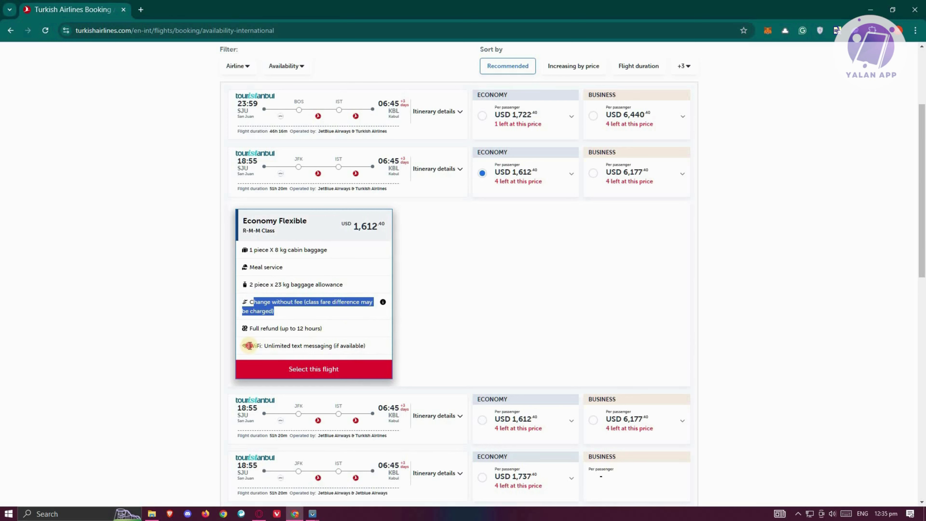
drag(250, 345, 380, 353)
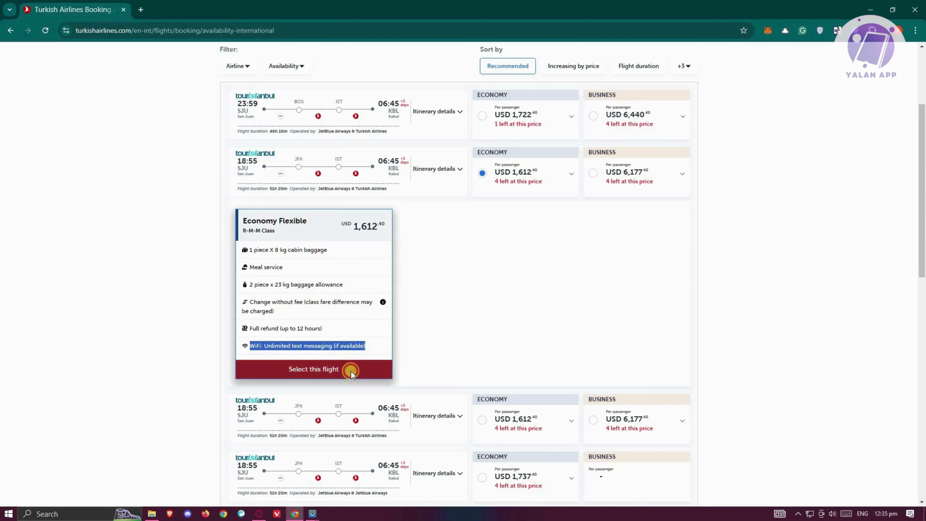
click(384, 371)
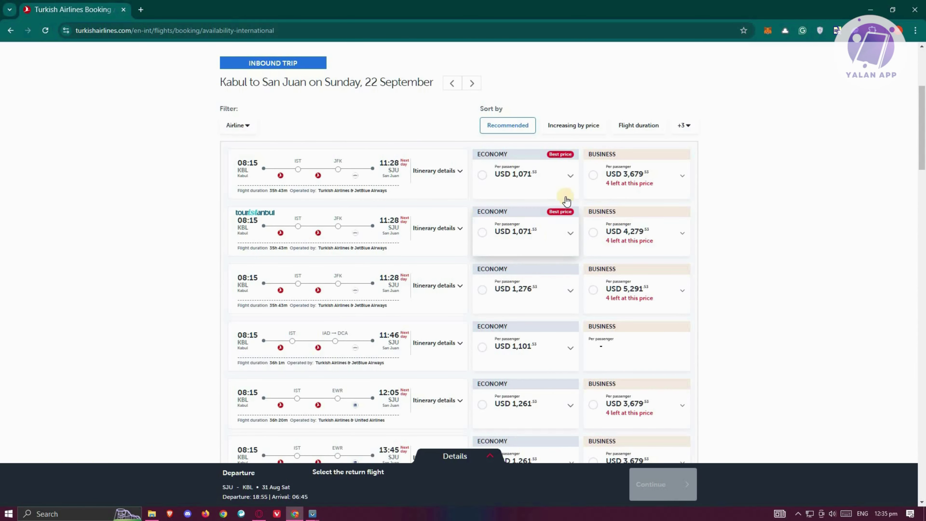
- Select the first listed Kabul to San Juan flight in the Economy Semi-Flexible fare, and review both chosen flights and the total price
click(525, 175)
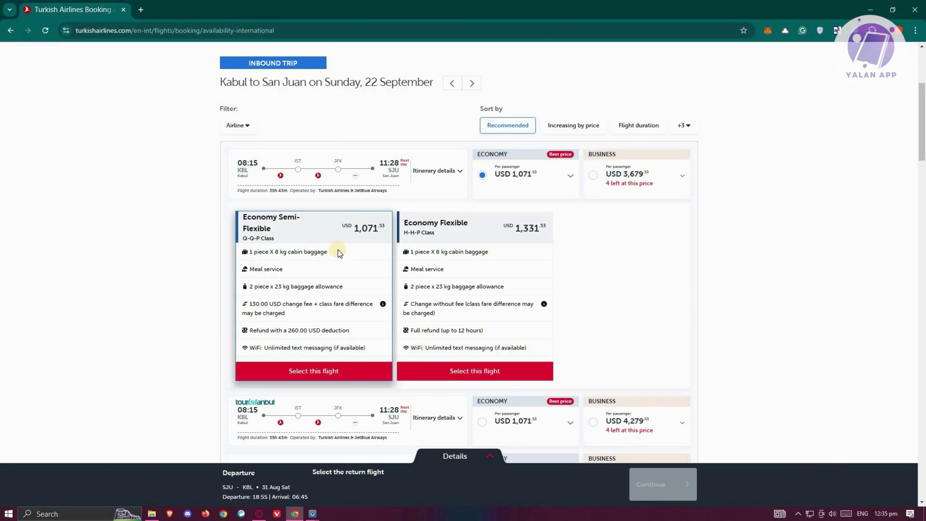
click(323, 374)
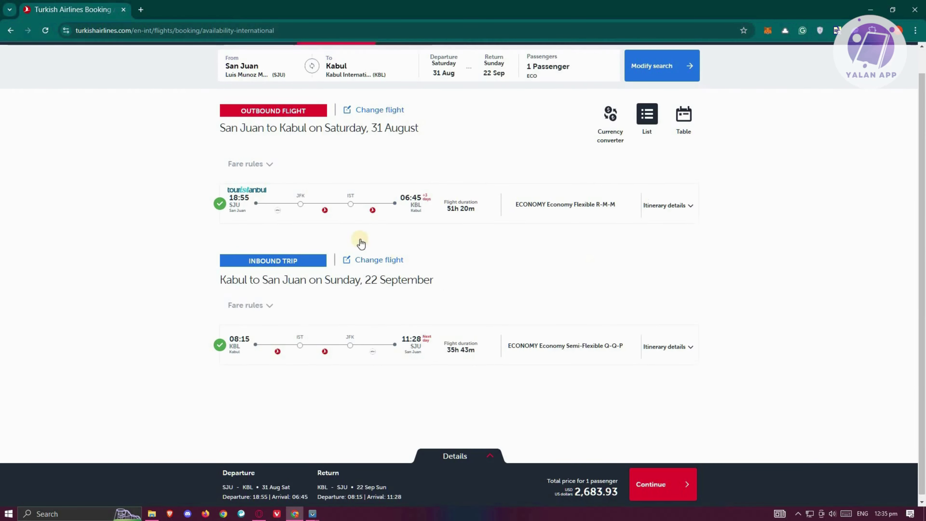
scroll(362, 242, up, 1)
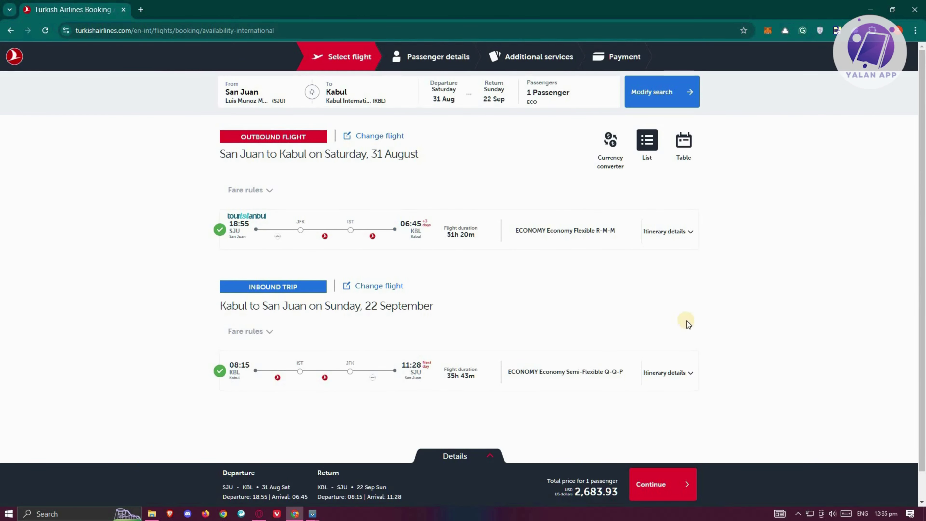
scroll(687, 311, down, 1)
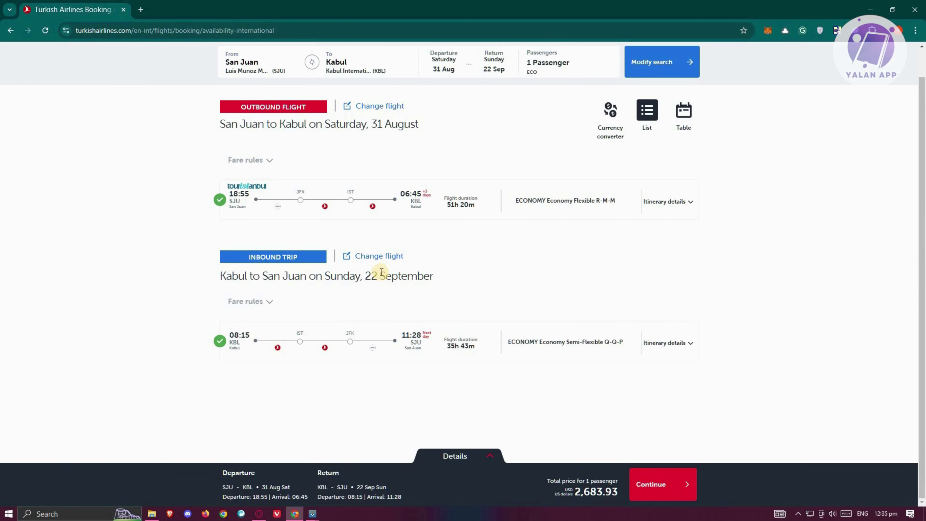
scroll(508, 179, up, 1)
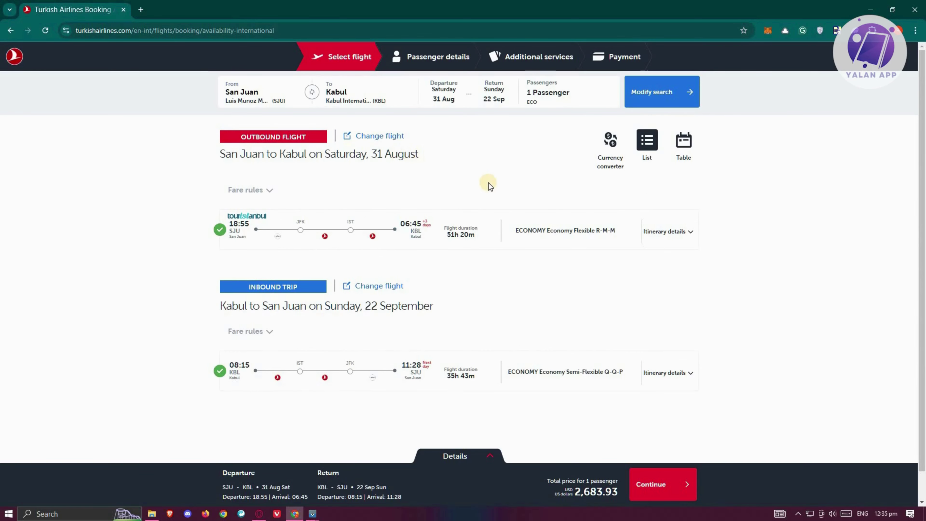
scroll(476, 170, down, 1)
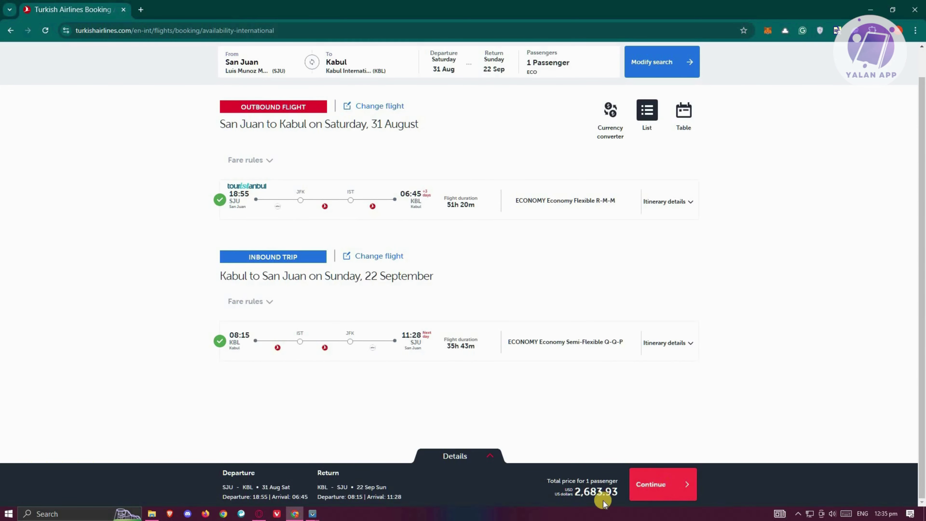
drag(609, 482, 620, 496)
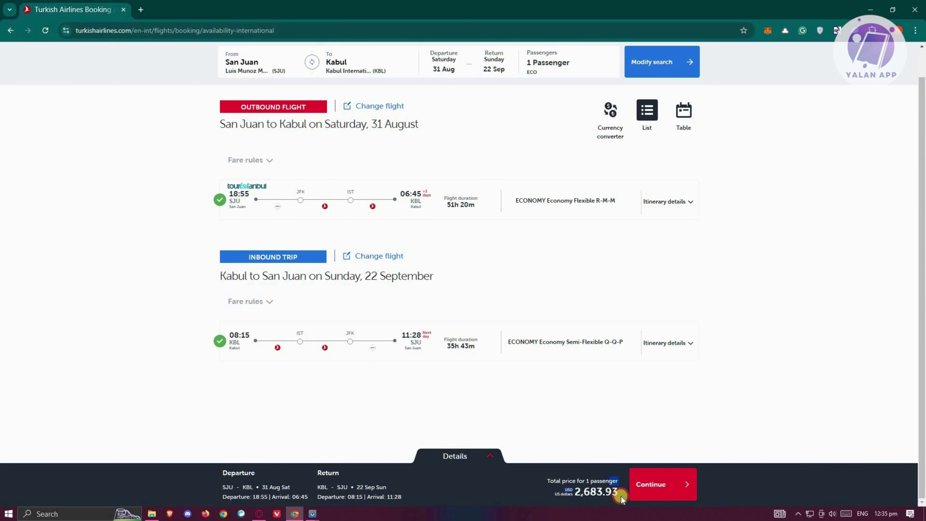
- Try to continue the booking with the two selected flights at the shown total price, and close the notice
double_click(616, 492)
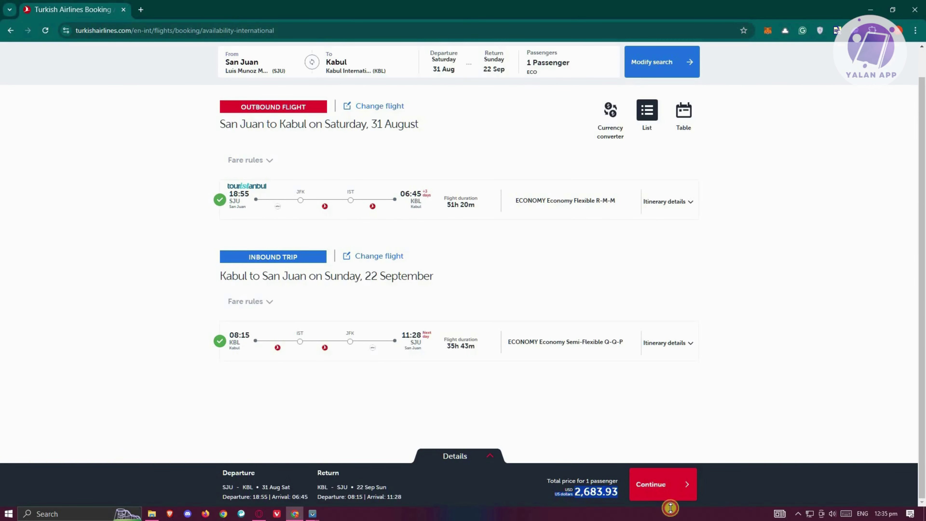
click(670, 497)
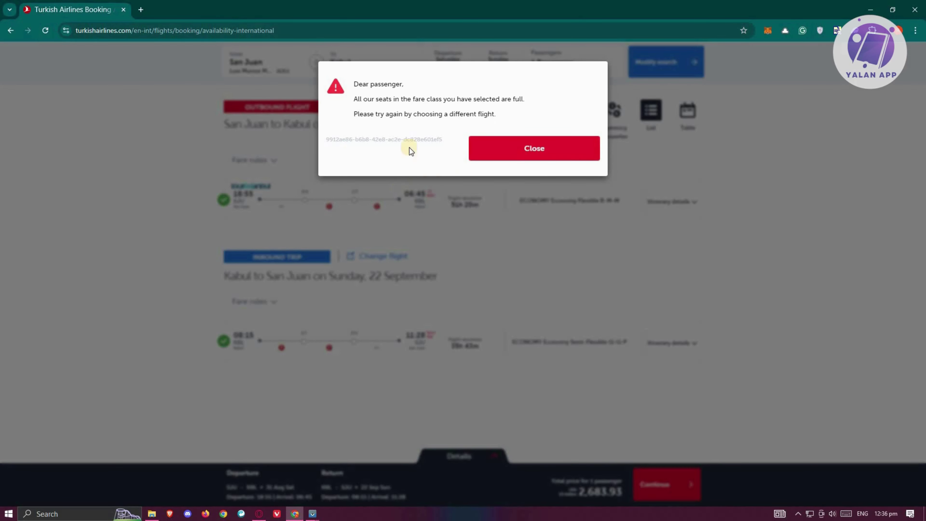
click(544, 155)
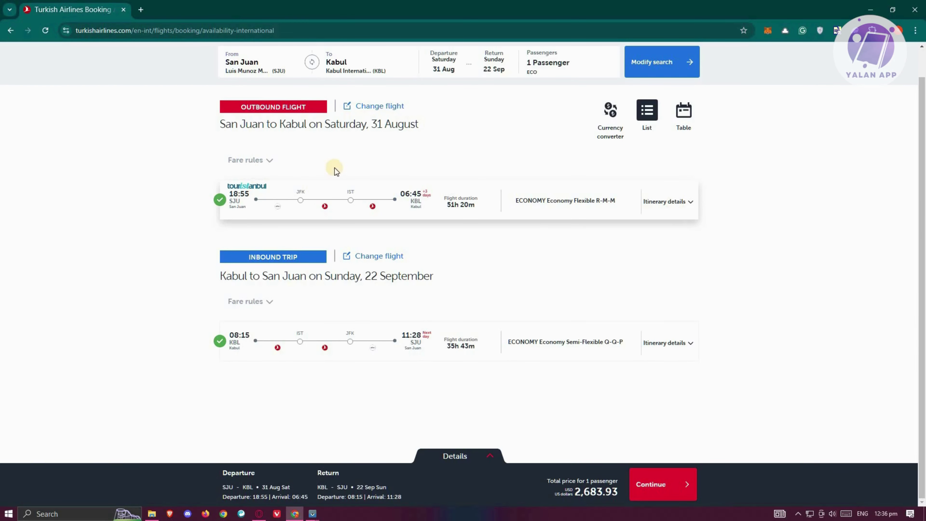
- Reopen the outbound flight selection and compare the alternative San Juan to Kabul flights on 31 August
click(390, 108)
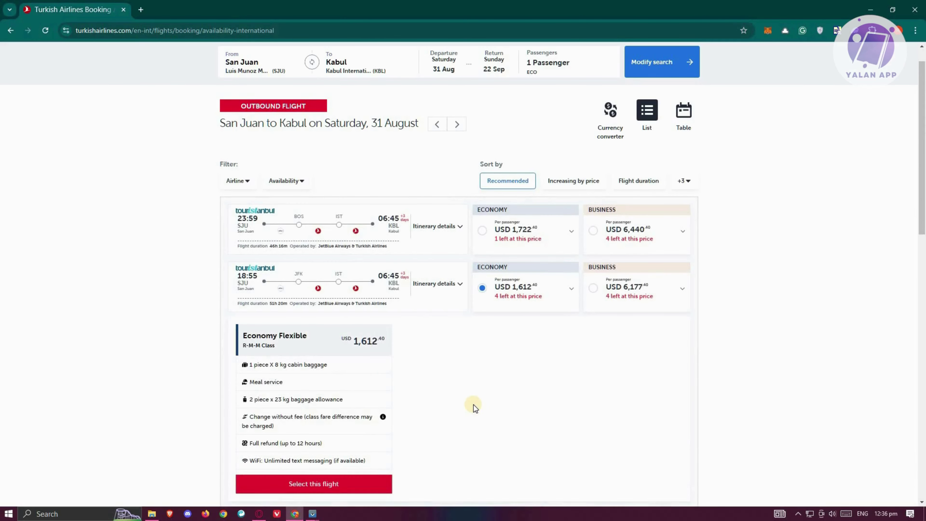
scroll(473, 391, down, 15)
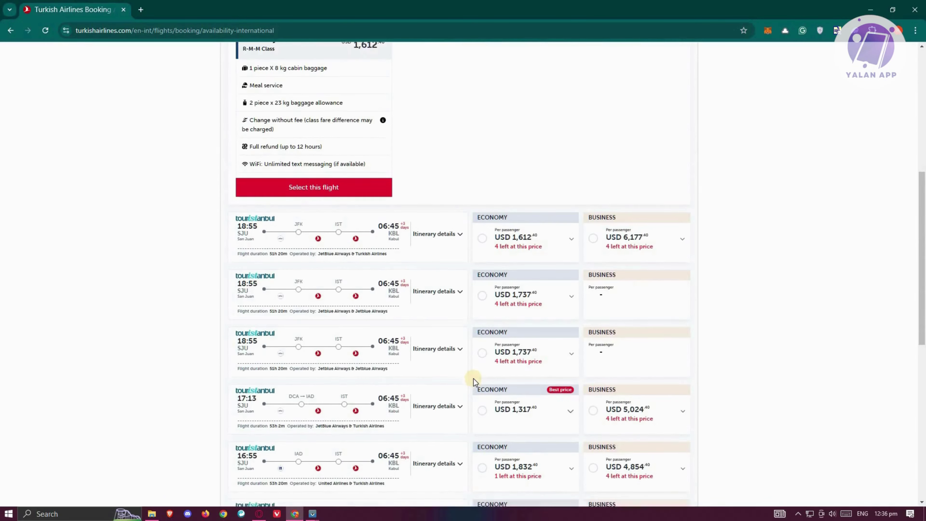
scroll(473, 378, down, 5)
scroll(477, 380, up, 10)
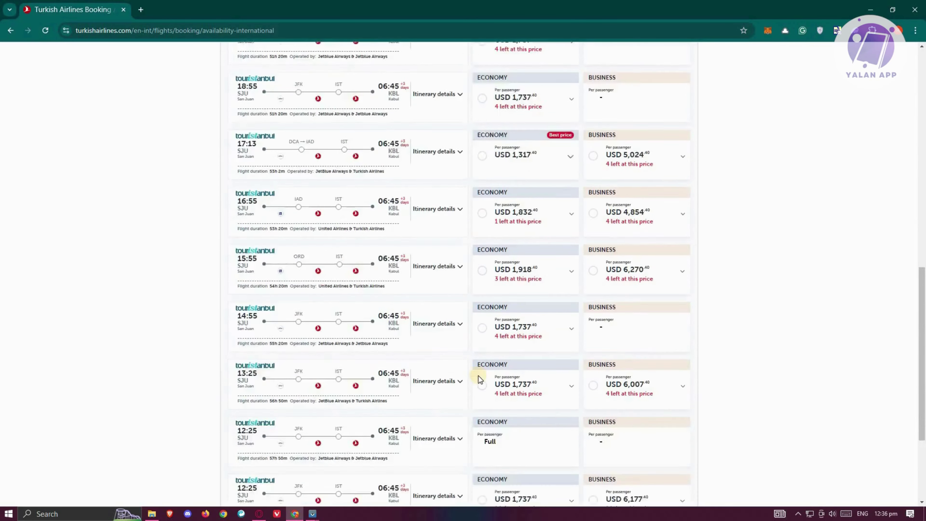
scroll(365, 342, up, 5)
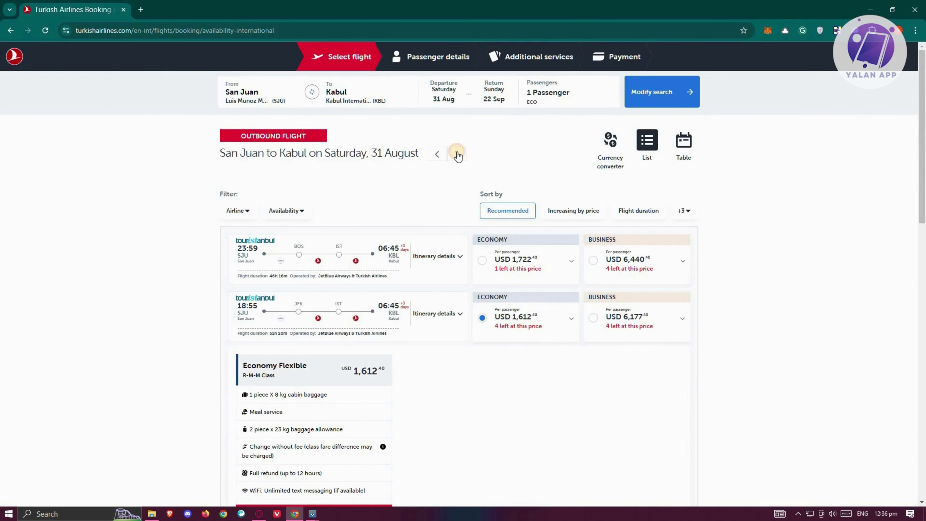
- Move the outbound trip to Sunday, 1 September, and proceed to passenger details with the 17:47 economy flight and the 08:15 return on 22 September
click(439, 179)
click(456, 154)
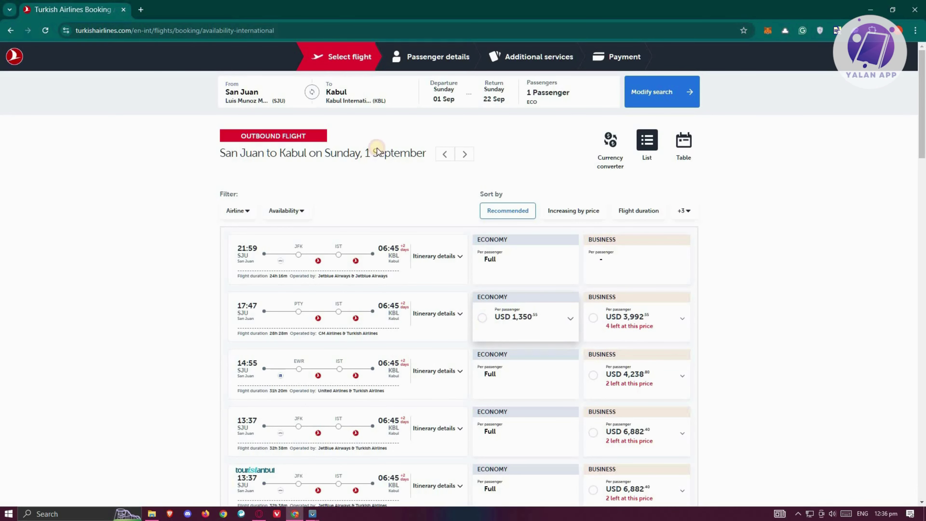
scroll(459, 255, down, 5)
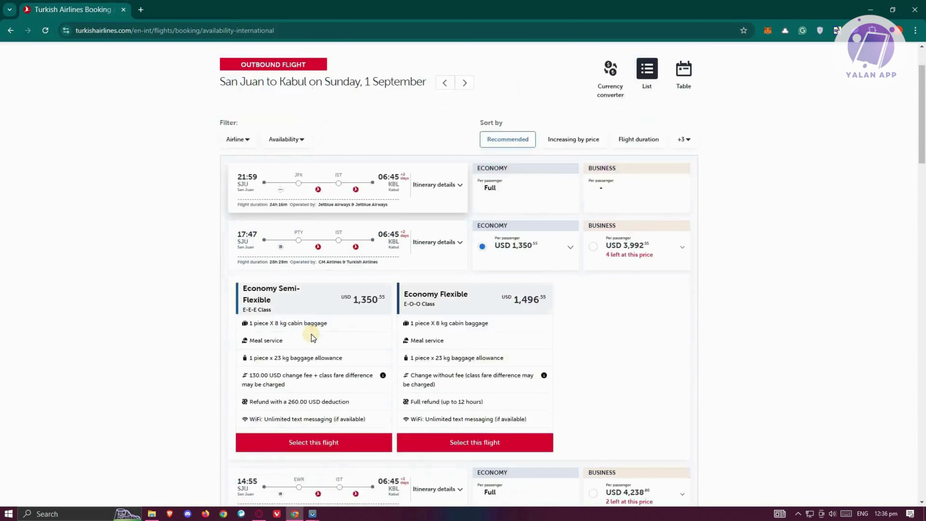
click(237, 321)
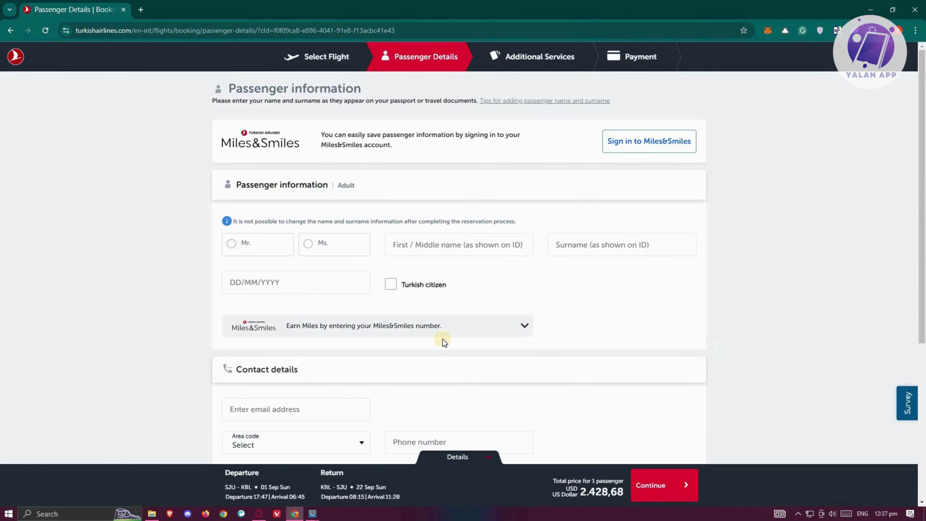
- Review the passenger information, contact details, notification and Miles&Smiles membership sections of the passenger details form
scroll(396, 262, down, 1)
scroll(310, 265, down, 2)
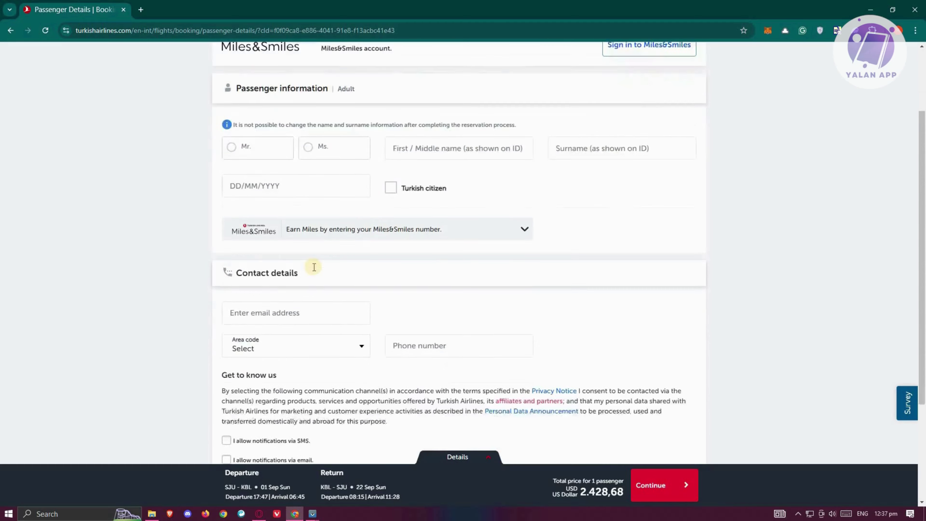
scroll(309, 264, down, 1)
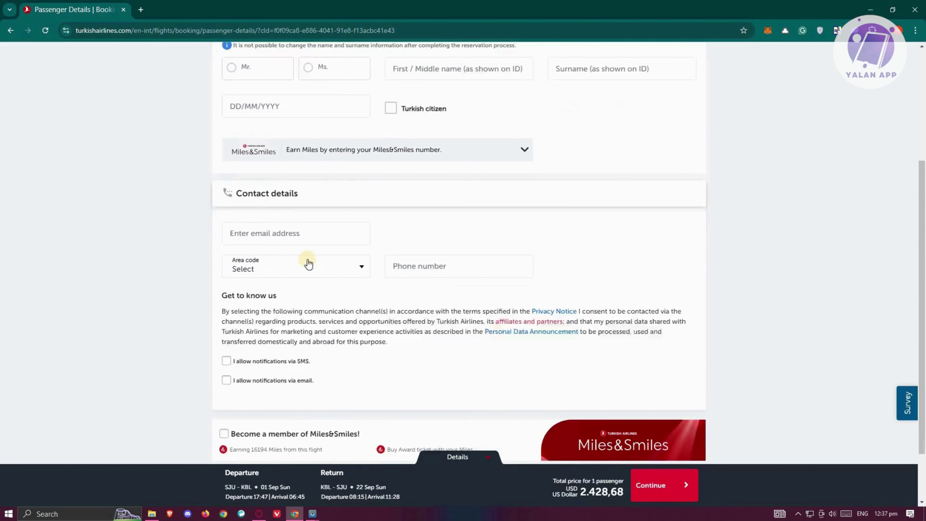
scroll(488, 329, down, 1)
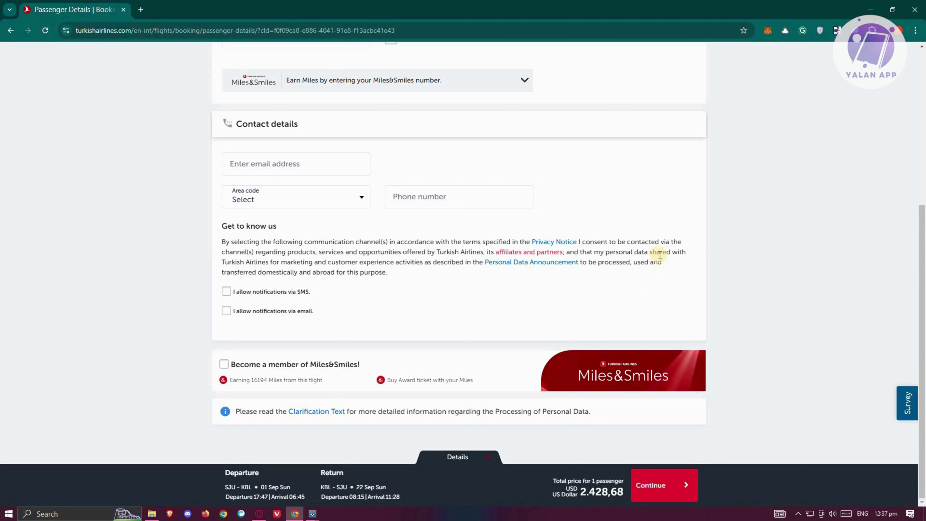
scroll(700, 263, up, 6)
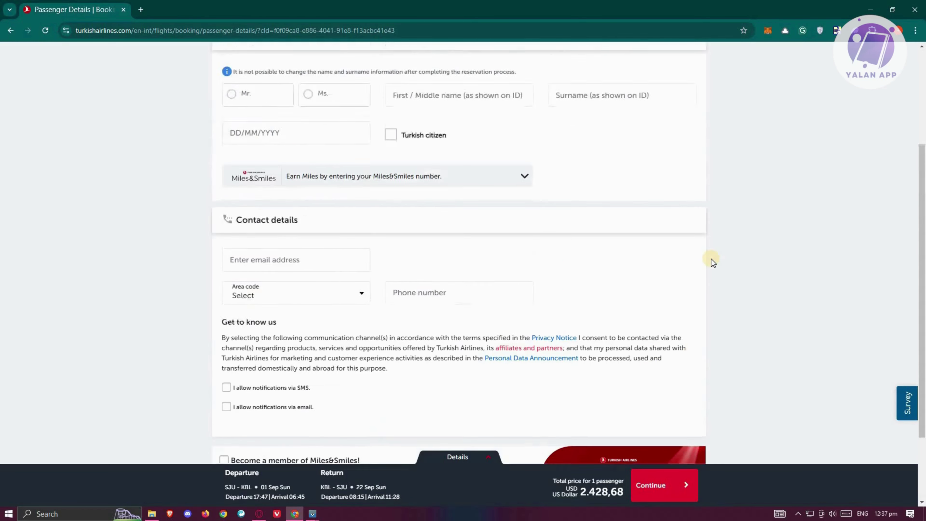
scroll(713, 283, down, 6)
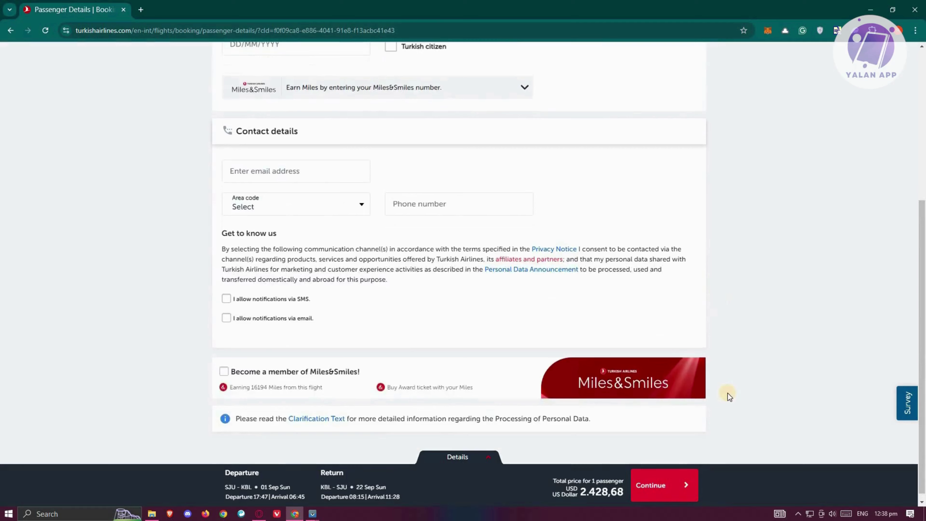
scroll(727, 391, up, 6)
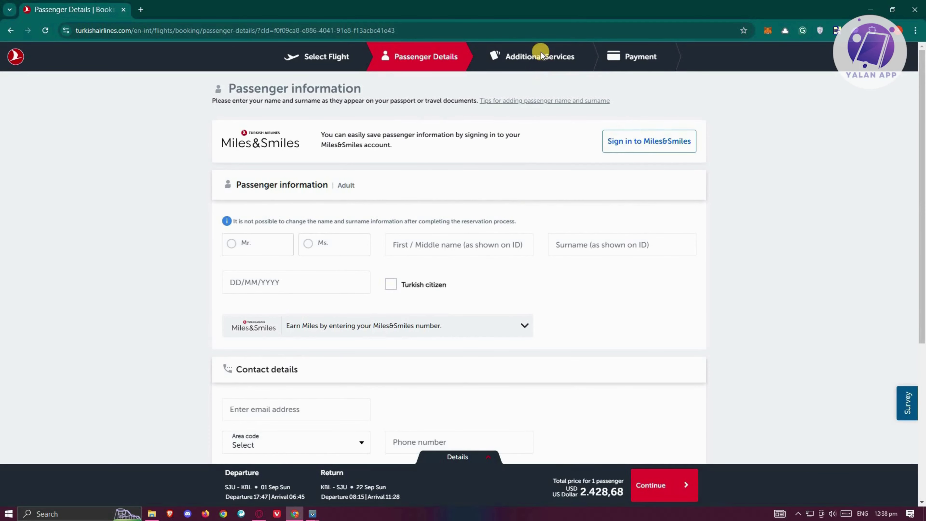